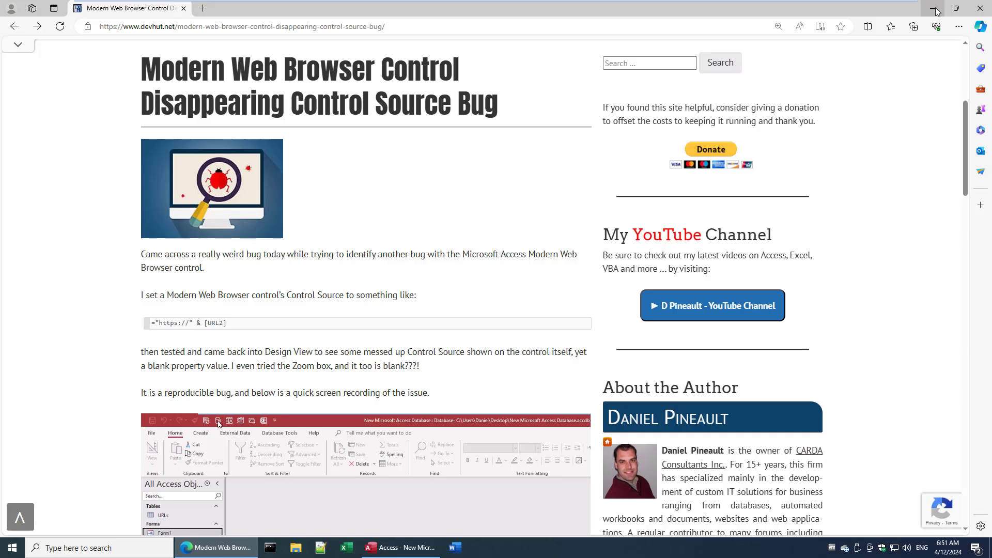
Switch to the Access database and open the URLs table to examine its URL and URL2 fields, closing it when done
left_click(936, 9)
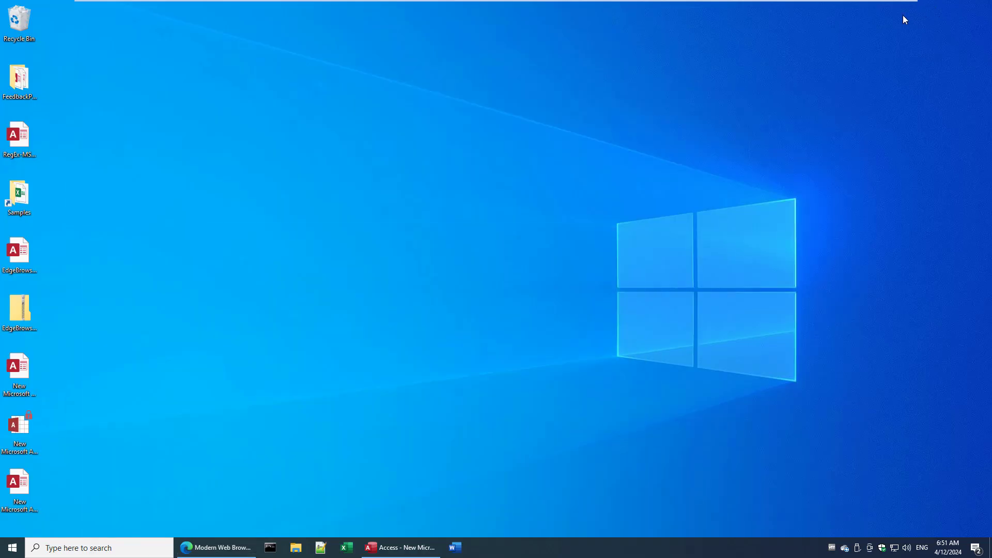
left_click(393, 548)
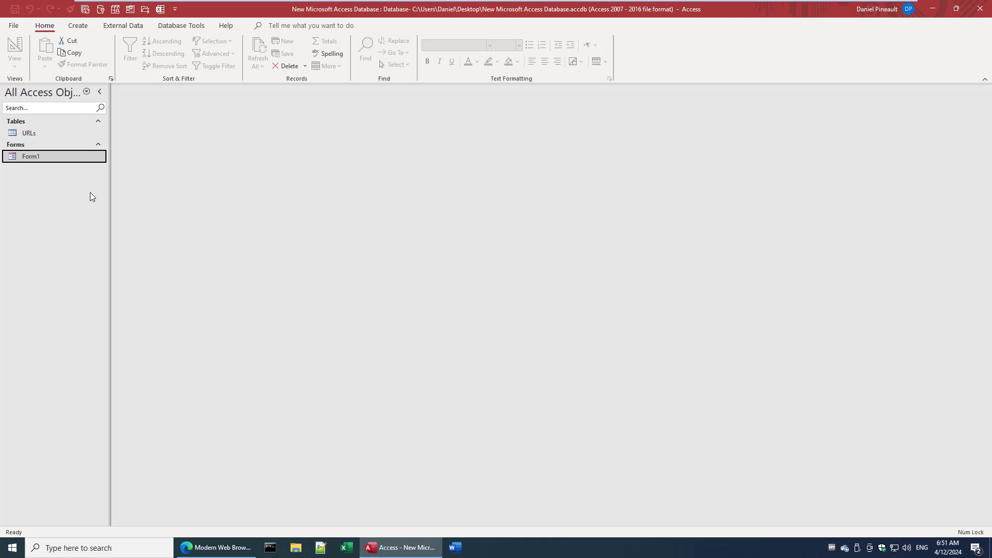
left_click(39, 157)
left_click(33, 135)
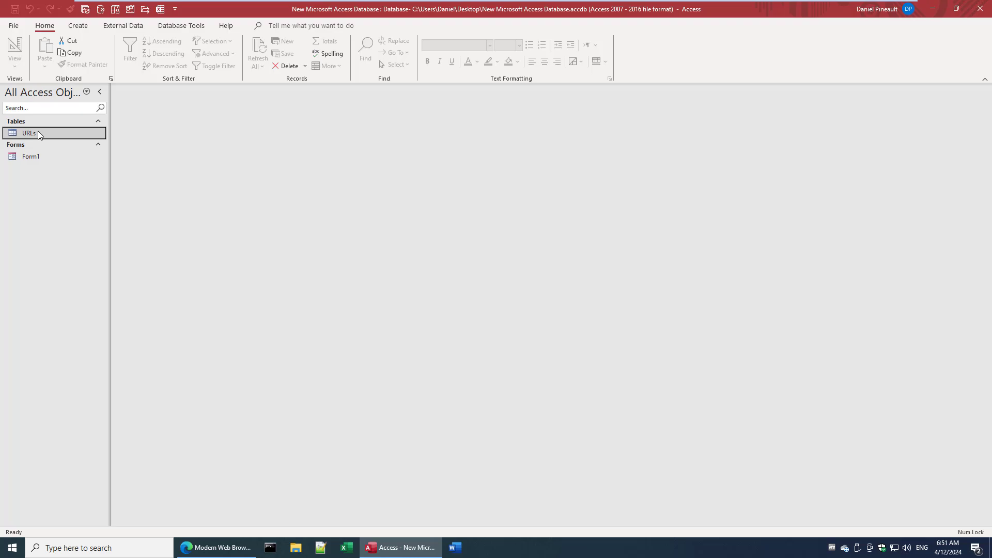
right_click(38, 132)
left_click(39, 133)
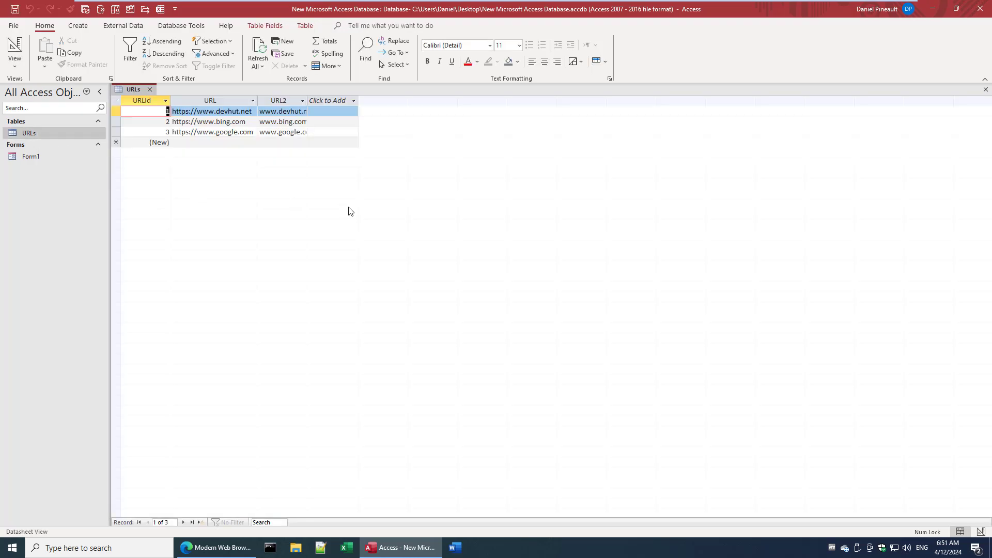
left_click(206, 100)
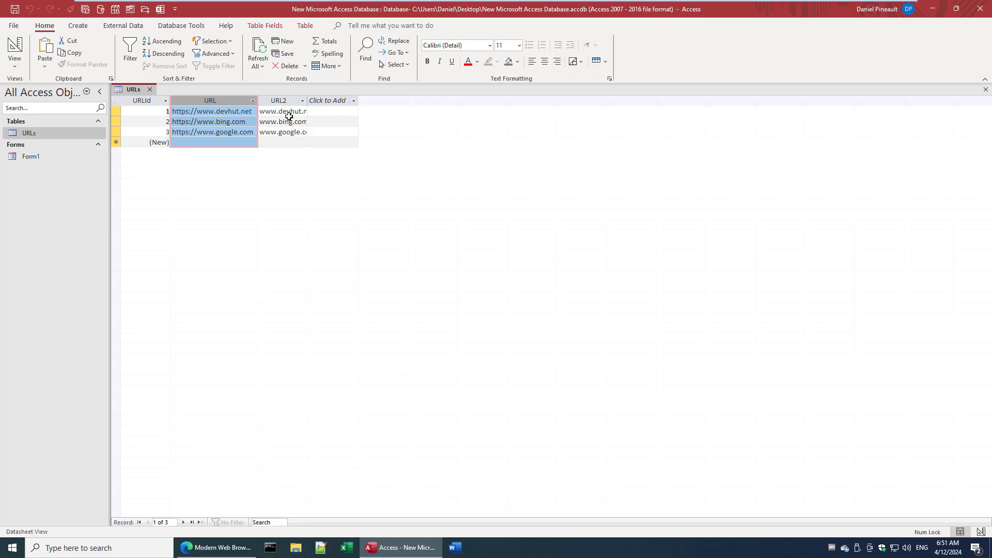
left_click(985, 90)
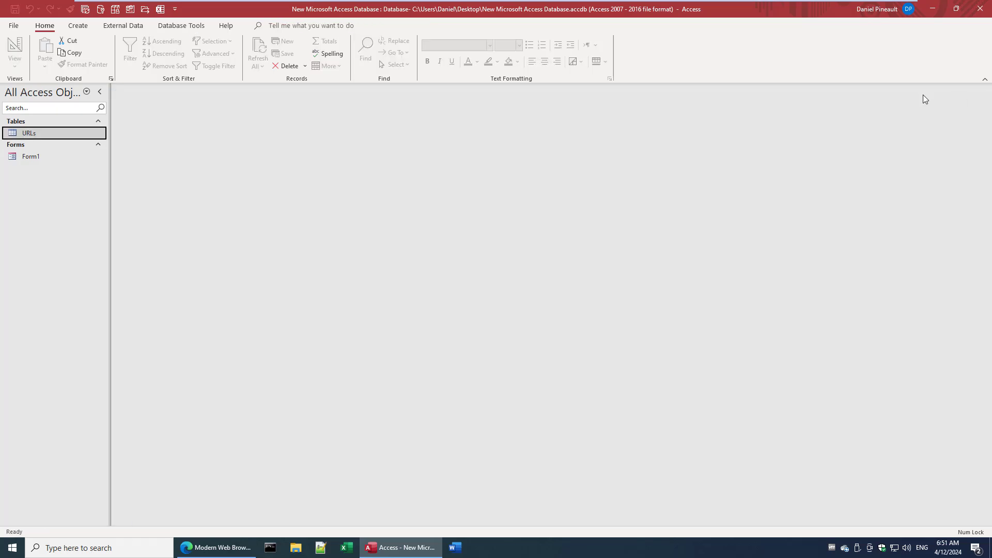
Open Form1 in Design View and compare the data properties of the upper and lower web browser controls
right_click(37, 156)
left_click(75, 191)
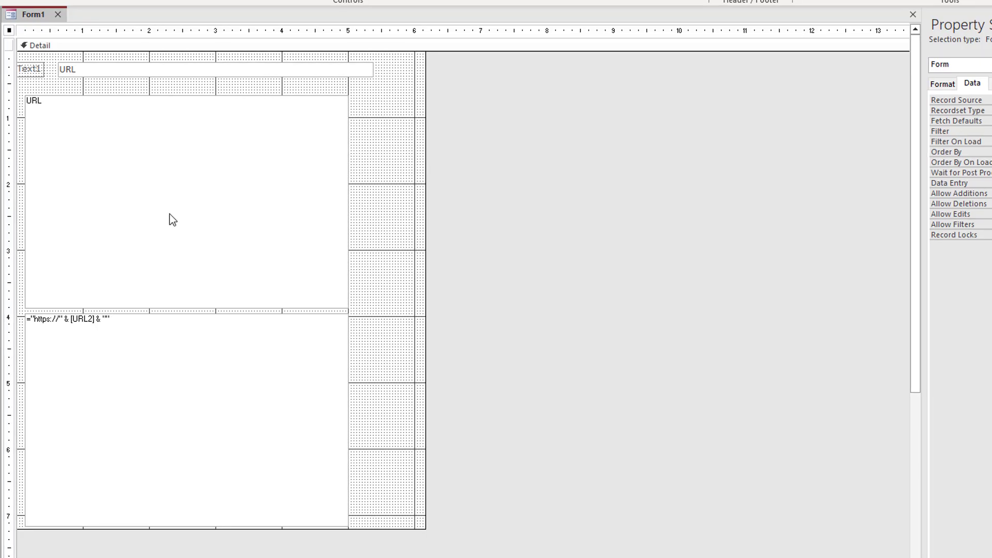
left_click(73, 137)
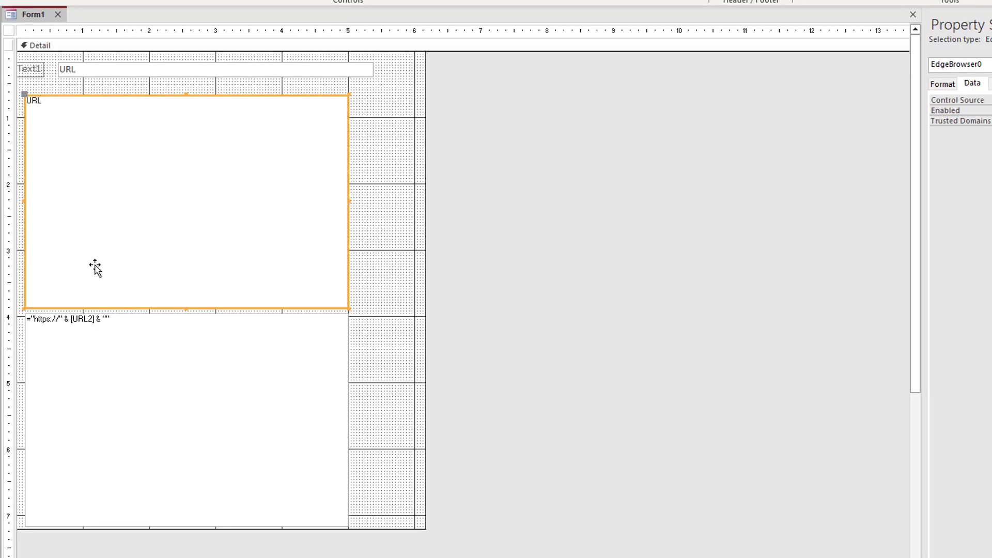
left_click(104, 370)
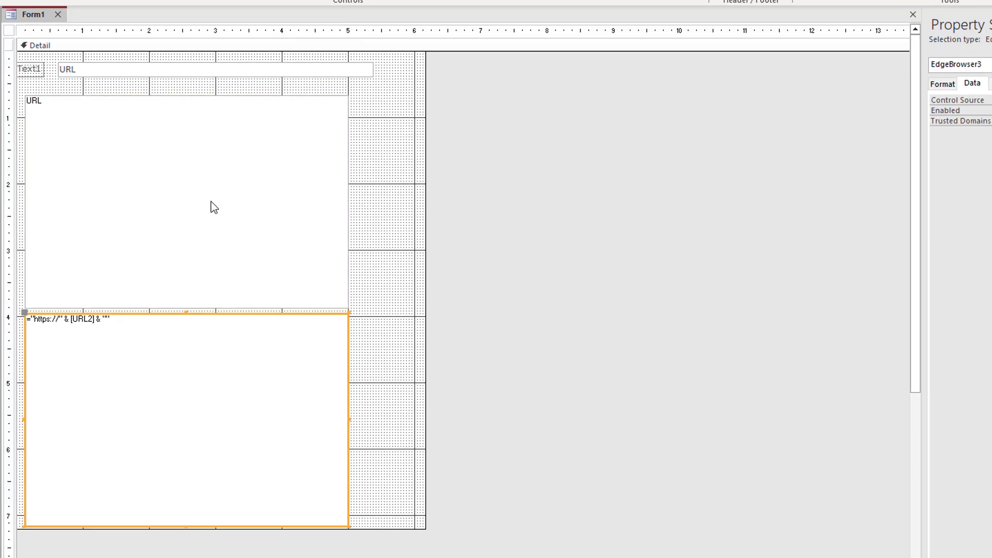
left_click(73, 129)
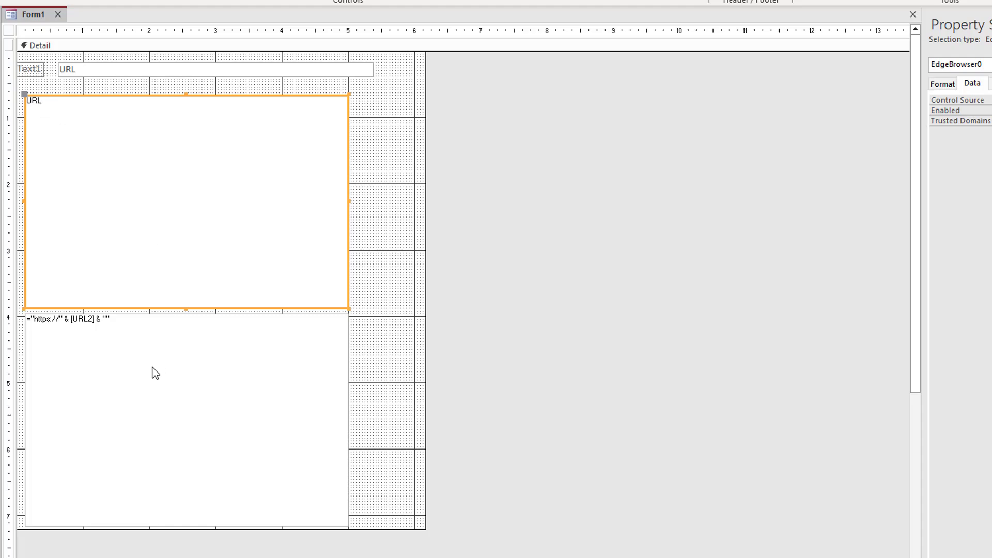
left_click(133, 355)
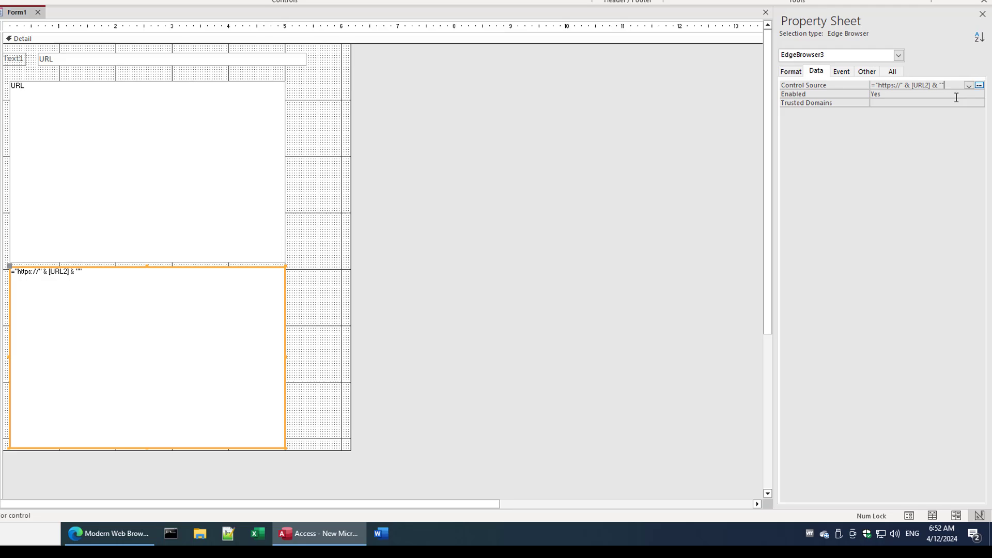
key("BackSpace")
key("BackSpace")
key("BackSpace")
key("BackSpace")
key("shift+F2")
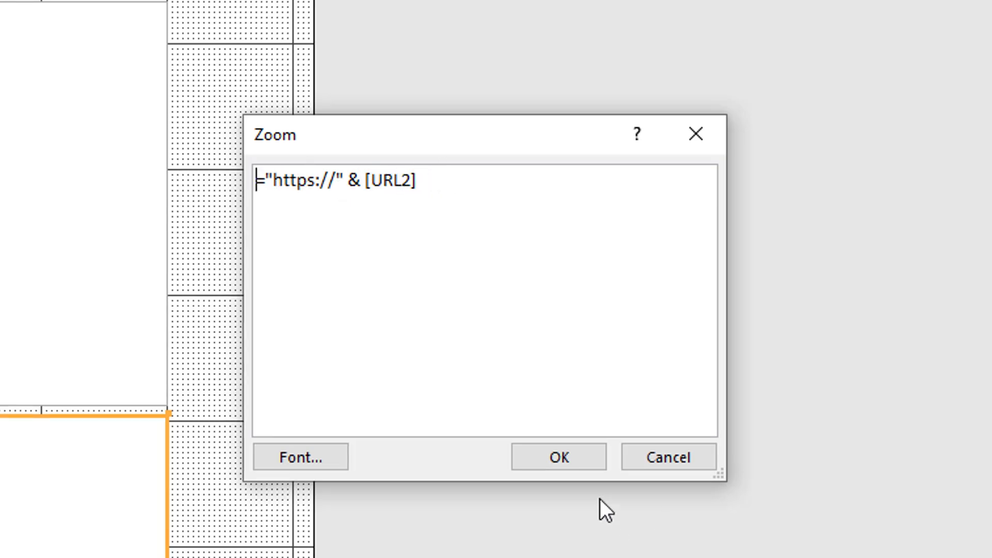
left_click(589, 461)
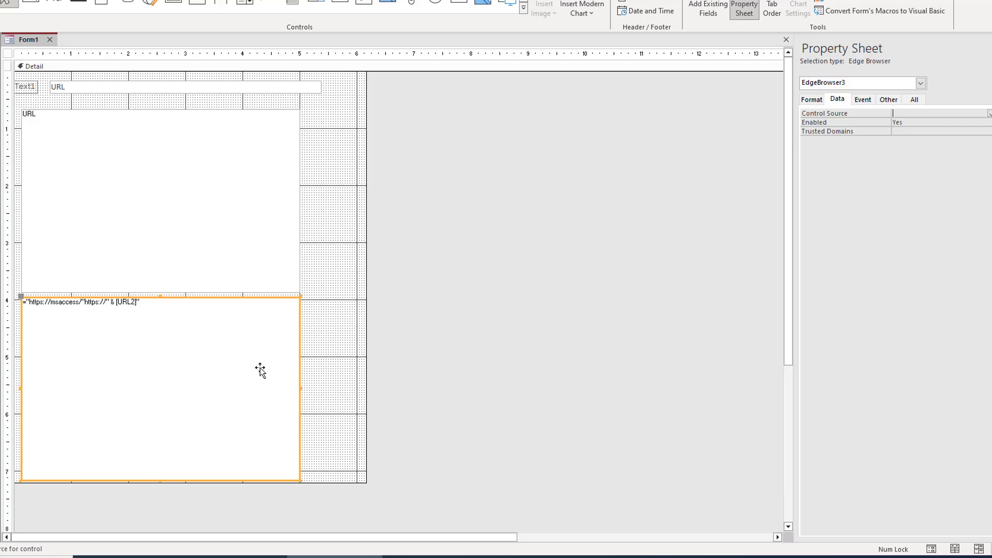
key("shift+F2")
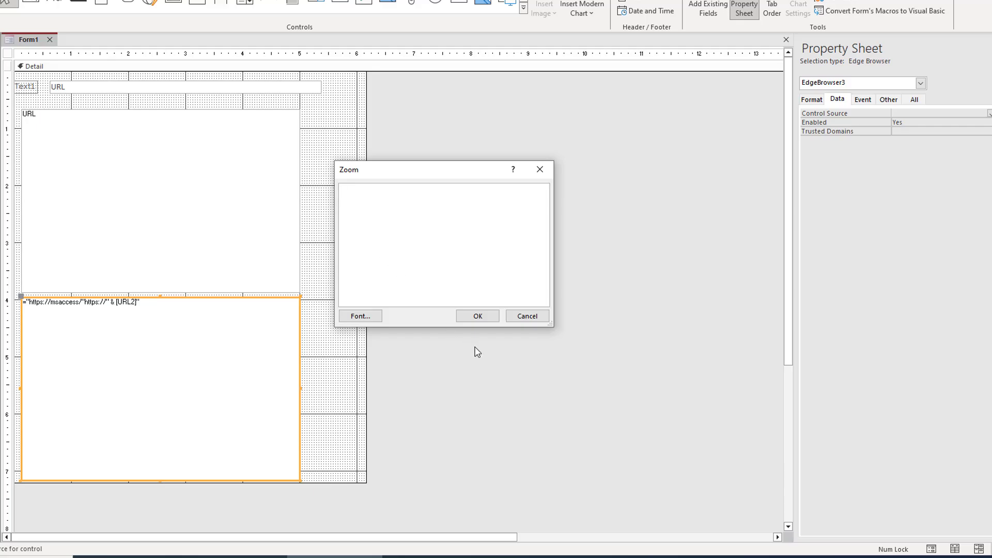
left_click(531, 316)
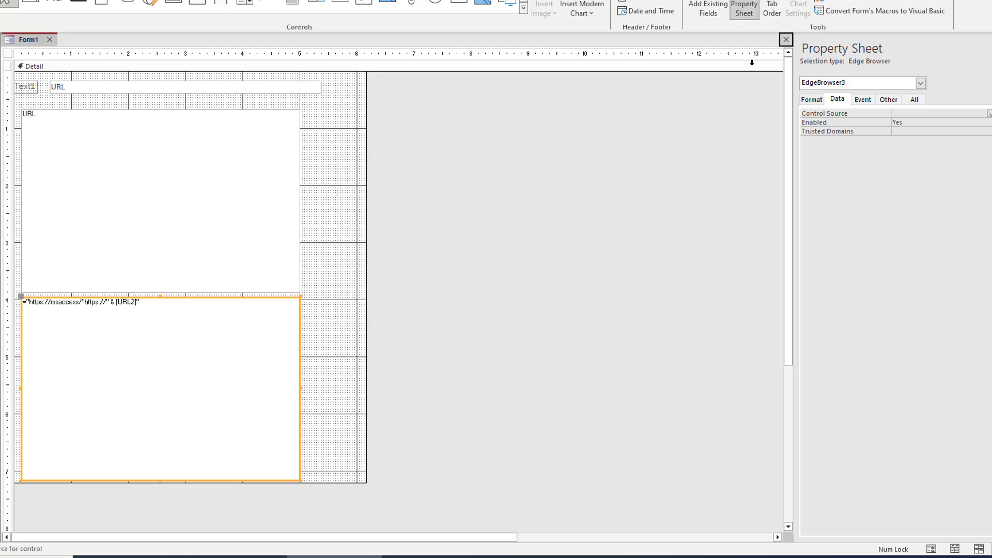
Save and close the Form1 design, then open the form to test both browser controls and close it
left_click(786, 40)
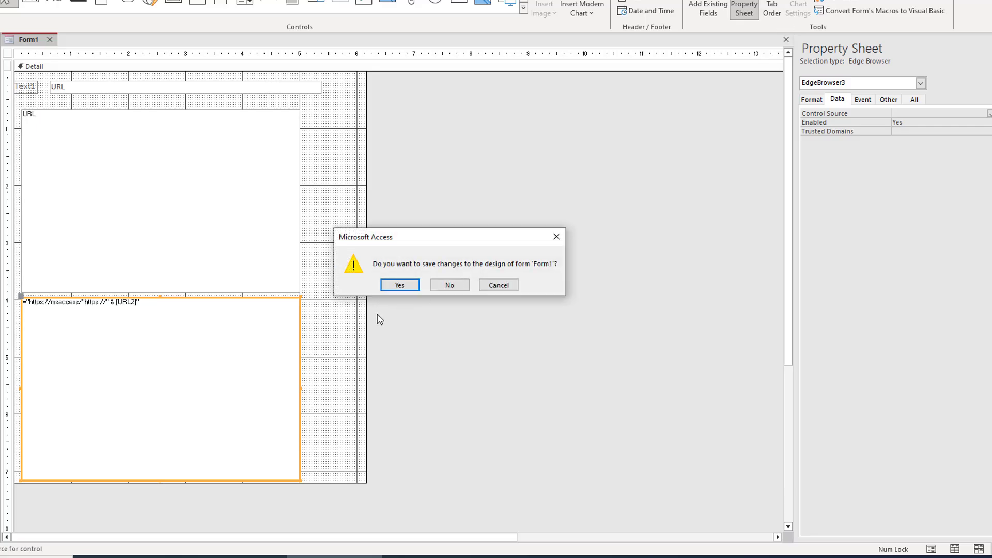
left_click(401, 284)
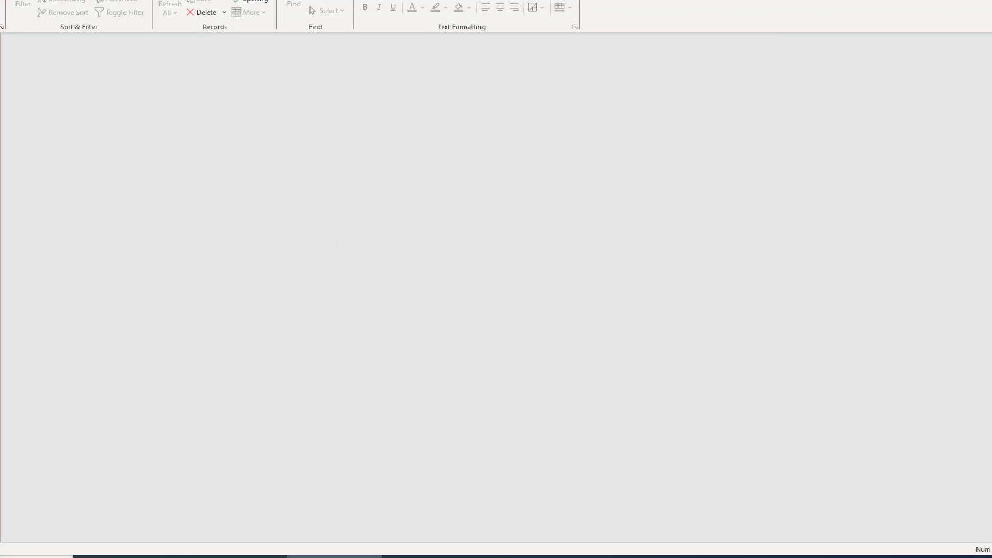
double_click(1, 129)
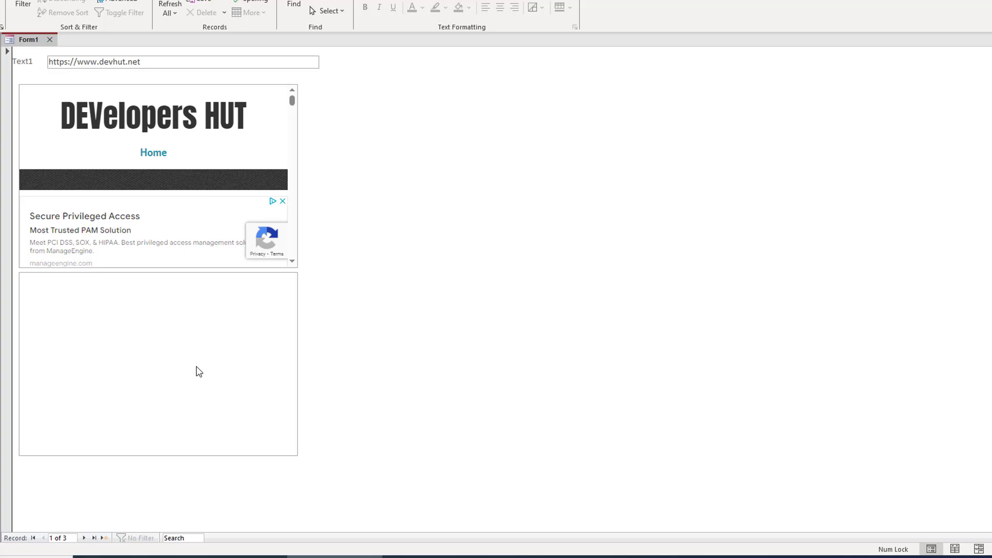
left_click(50, 39)
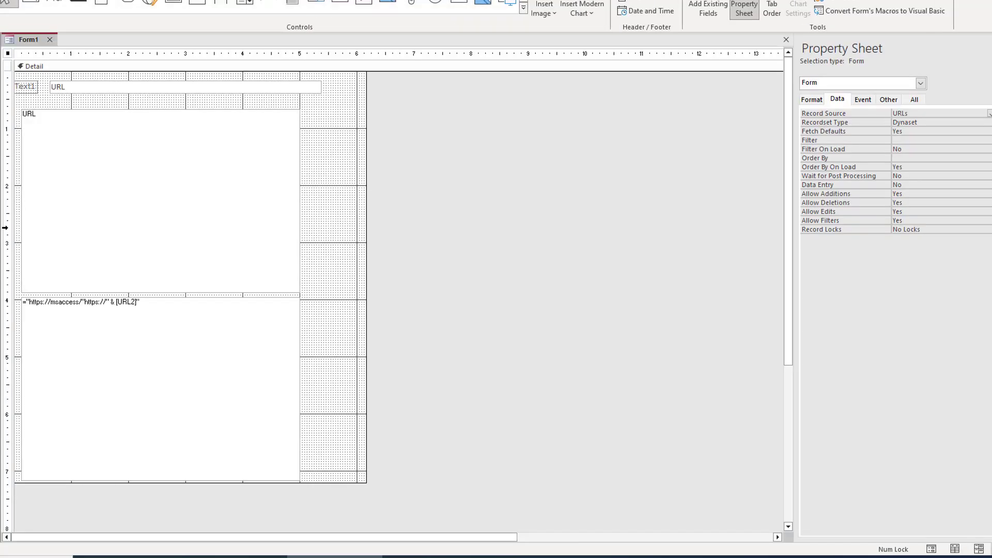
Set the lower browser control's Control Source to the URL2 field
left_click(158, 368)
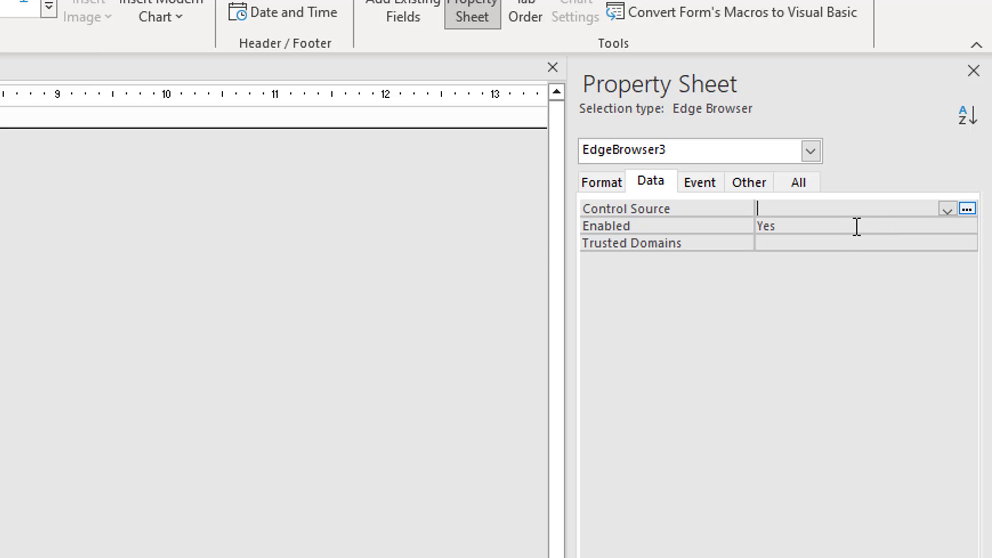
left_click(947, 209)
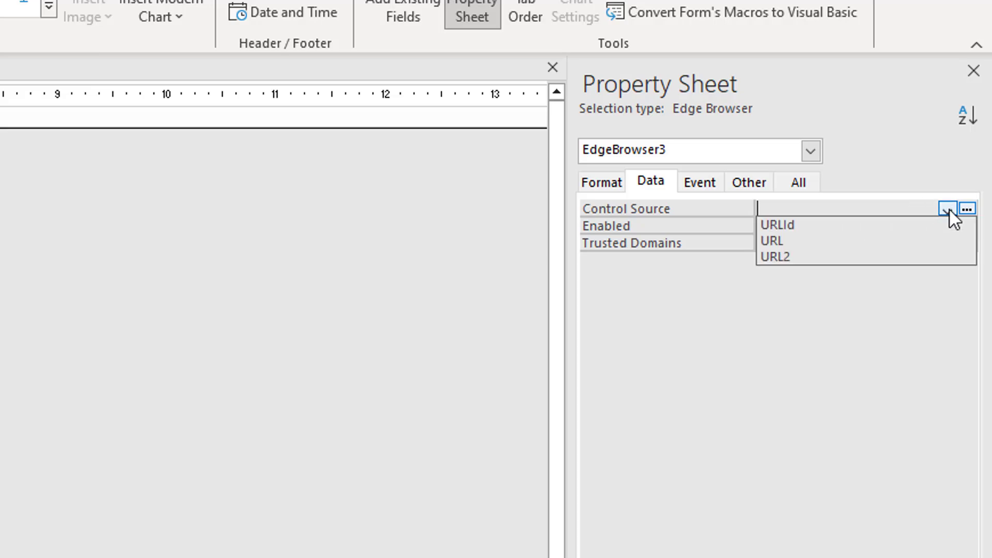
left_click(845, 253)
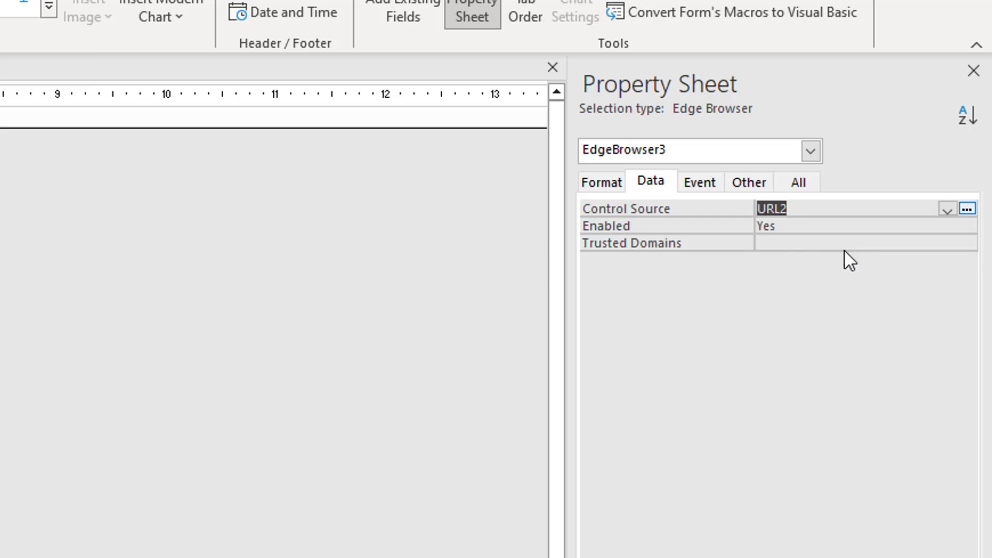
left_click(834, 211)
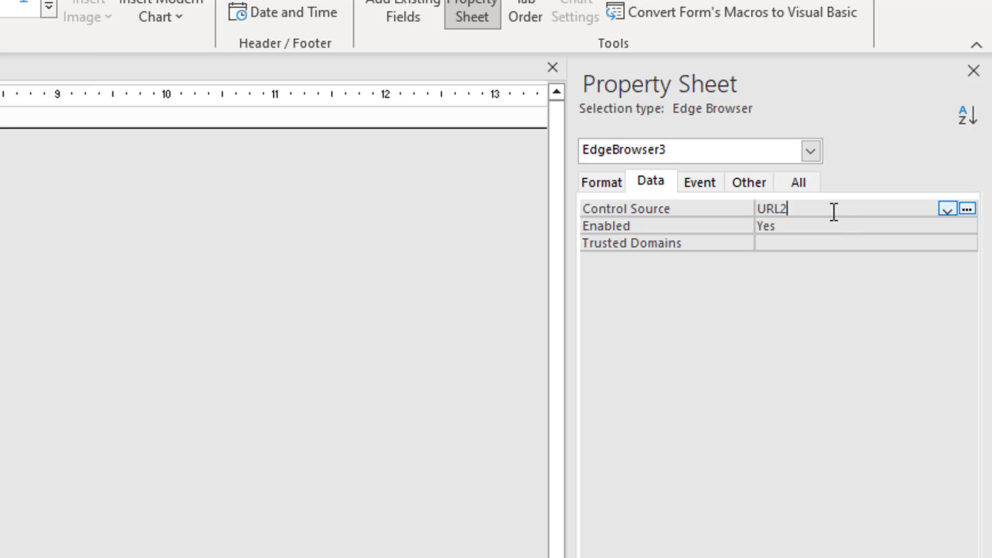
double_click(833, 211)
type("=\"https://\" & [URL2")
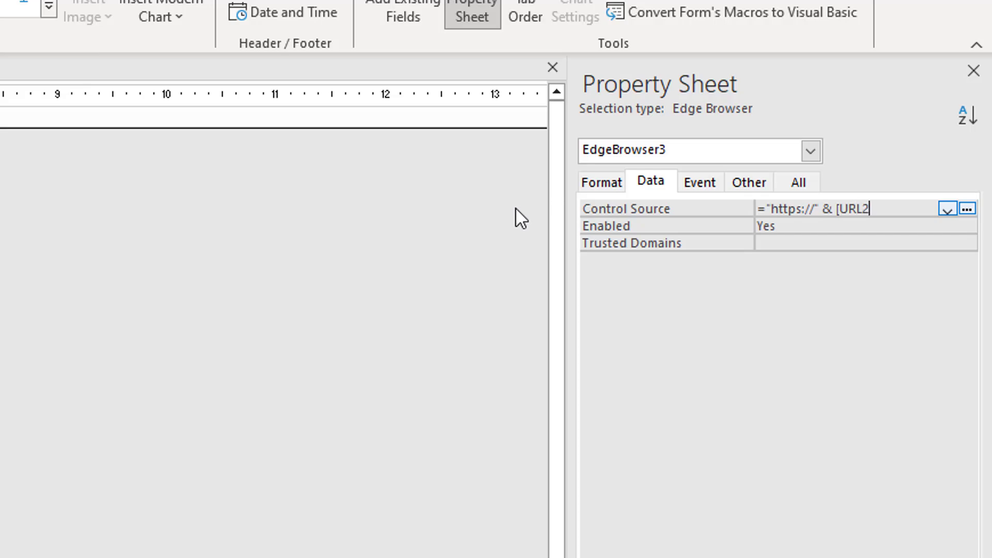
type("] & \"\"")
key("shift+F2")
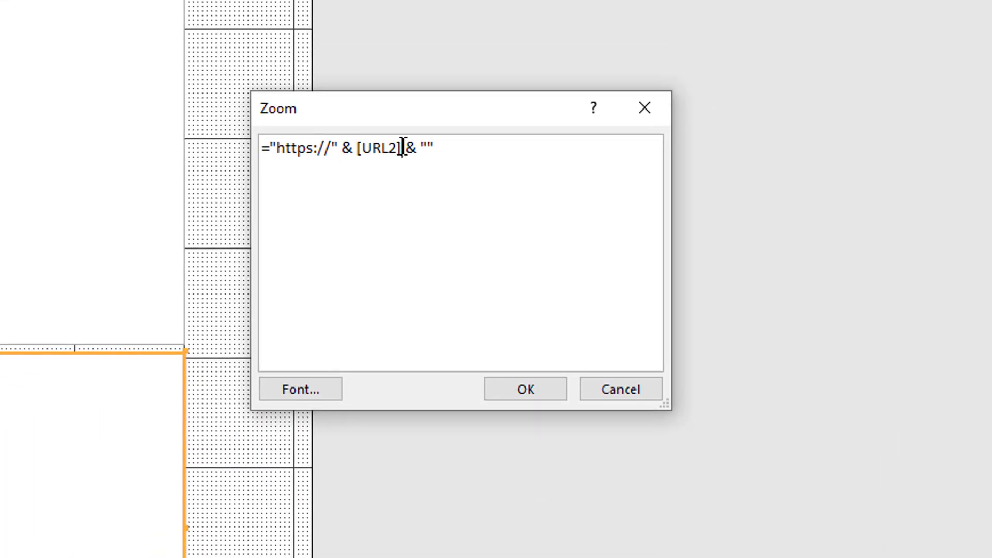
left_click_drag(402, 150, 456, 149)
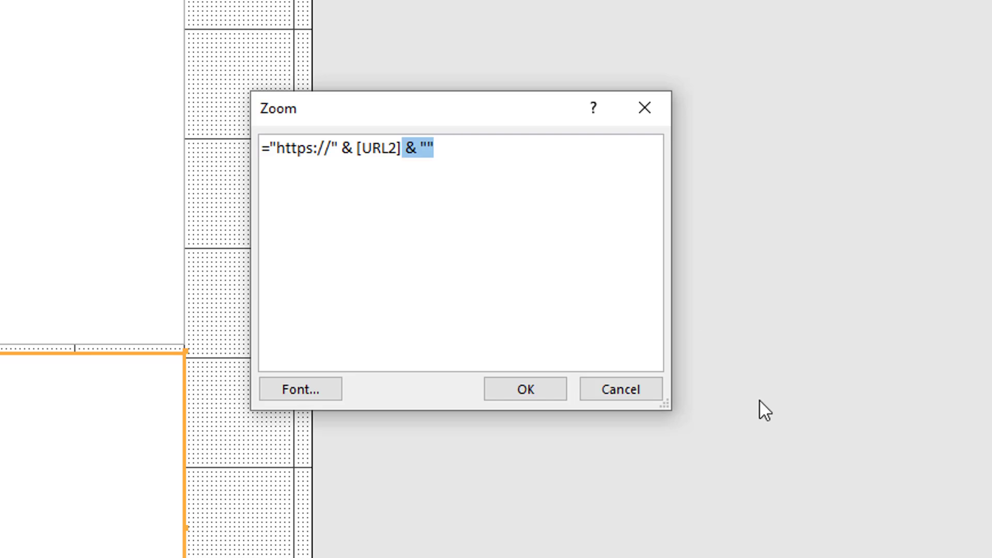
left_click(536, 390)
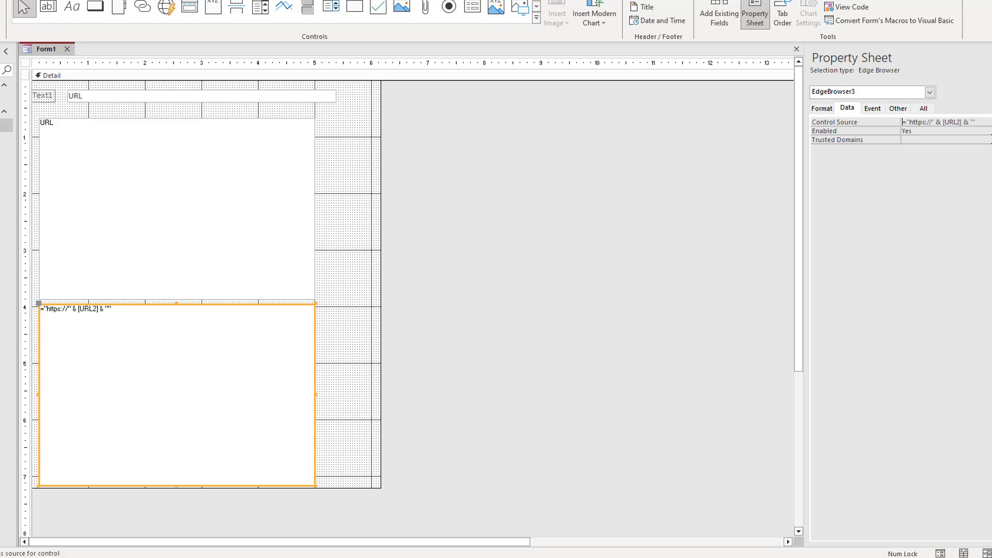
left_click(797, 49)
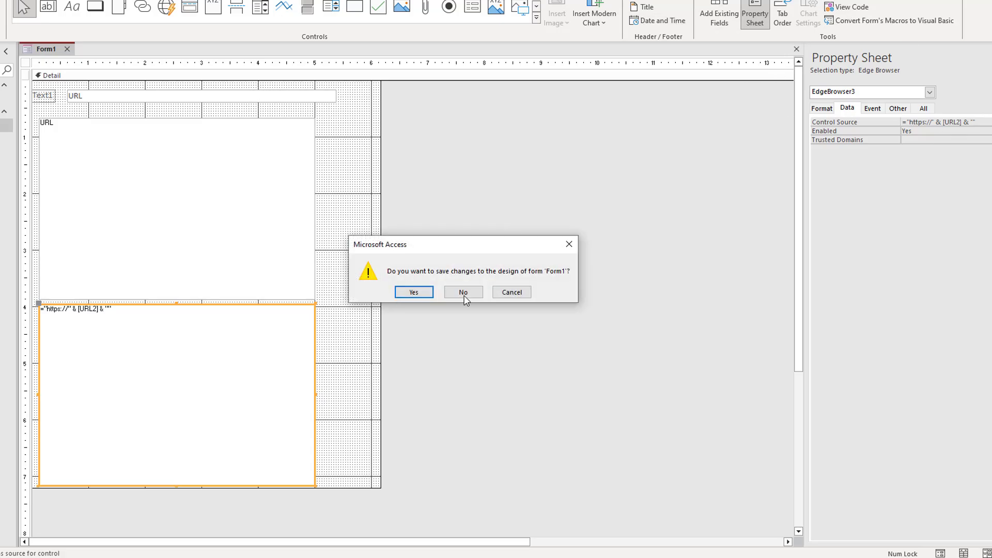
left_click(414, 293)
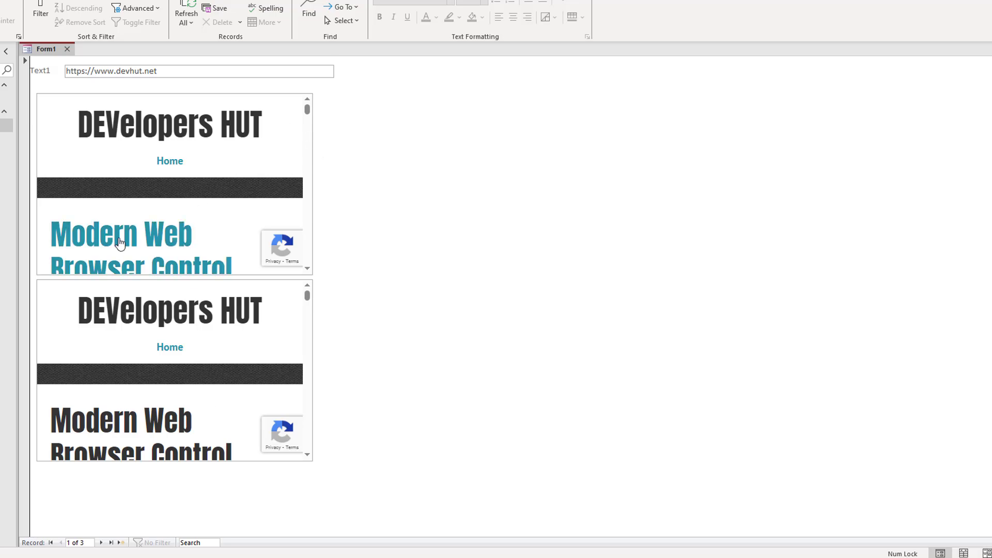
Step through Form1's records and return to the first one to check both browser controls, then close the form
left_click(101, 542)
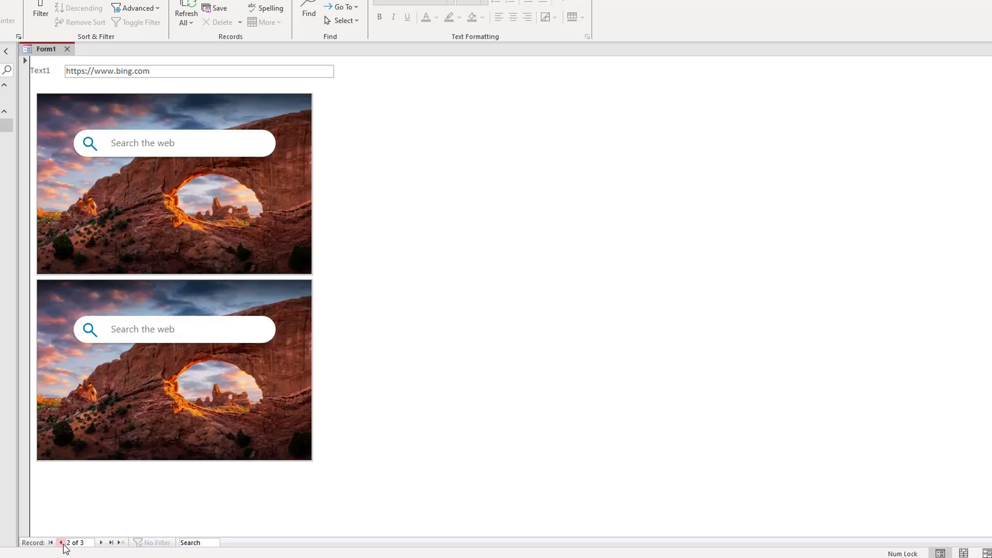
left_click(101, 542)
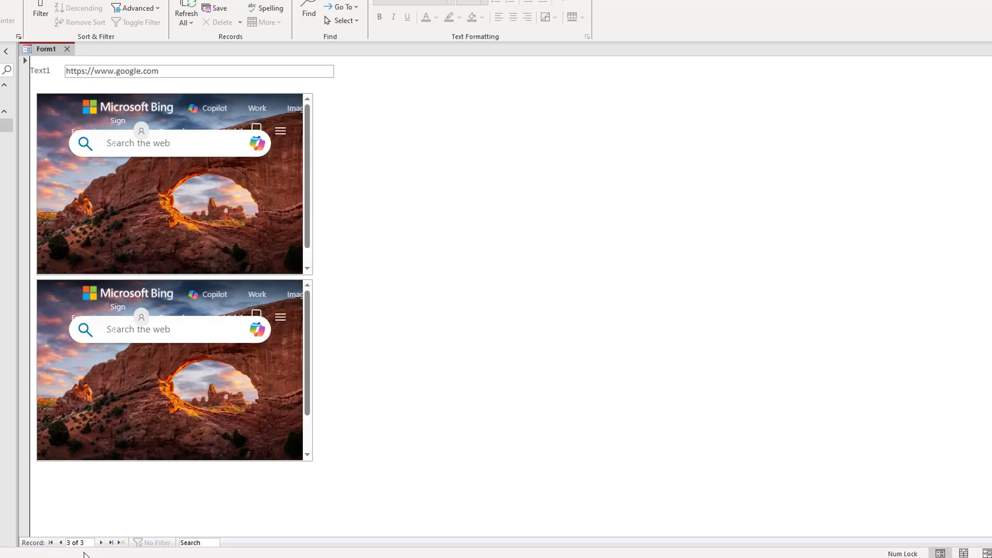
left_click(51, 543)
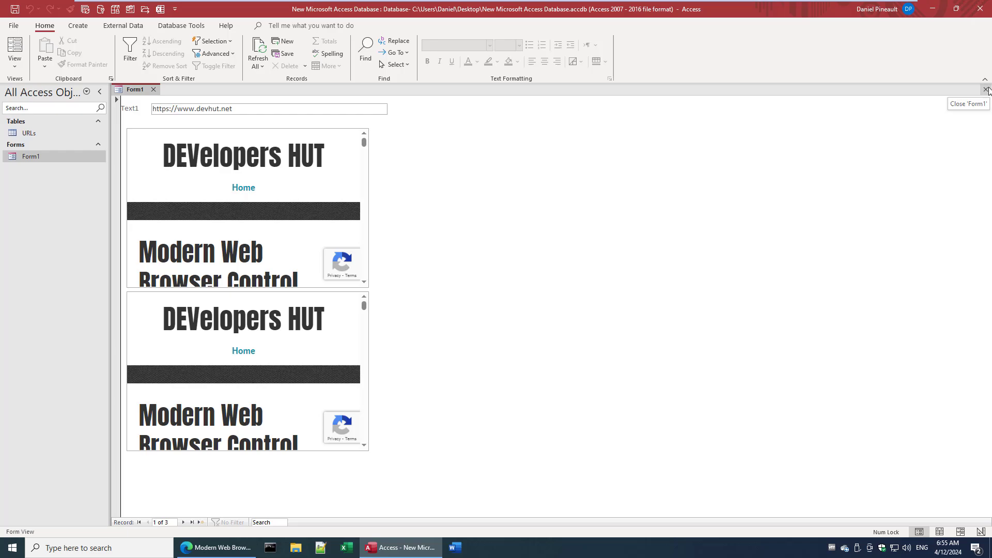
left_click(986, 90)
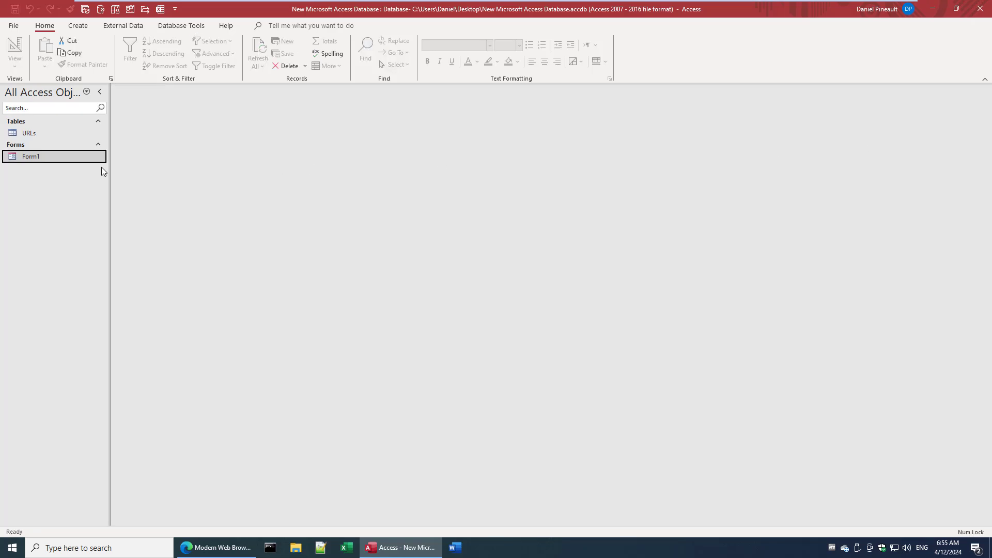
Reopen Form1 in Design View and examine the trailing & "" of the lower browser control's Control Source in the Zoom box
right_click(49, 156)
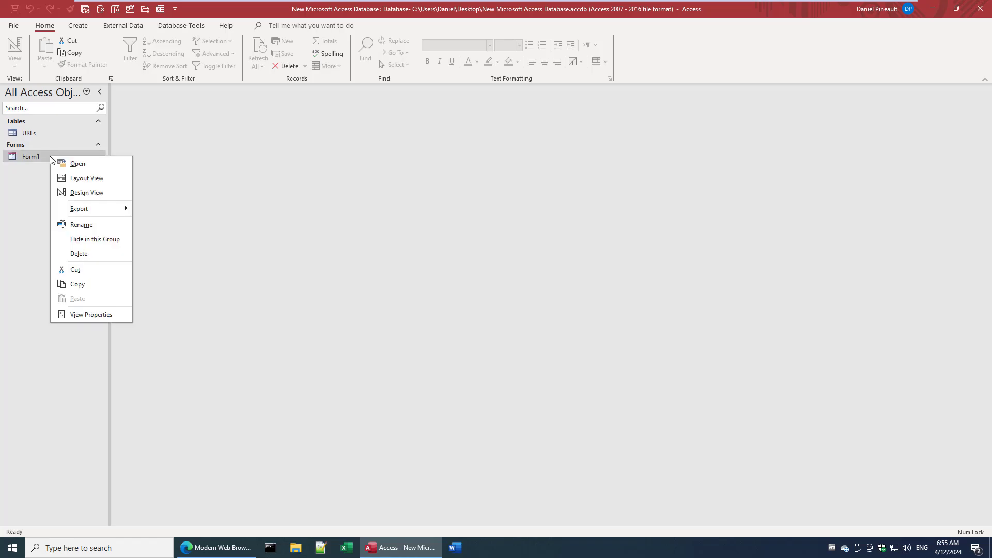
left_click(90, 192)
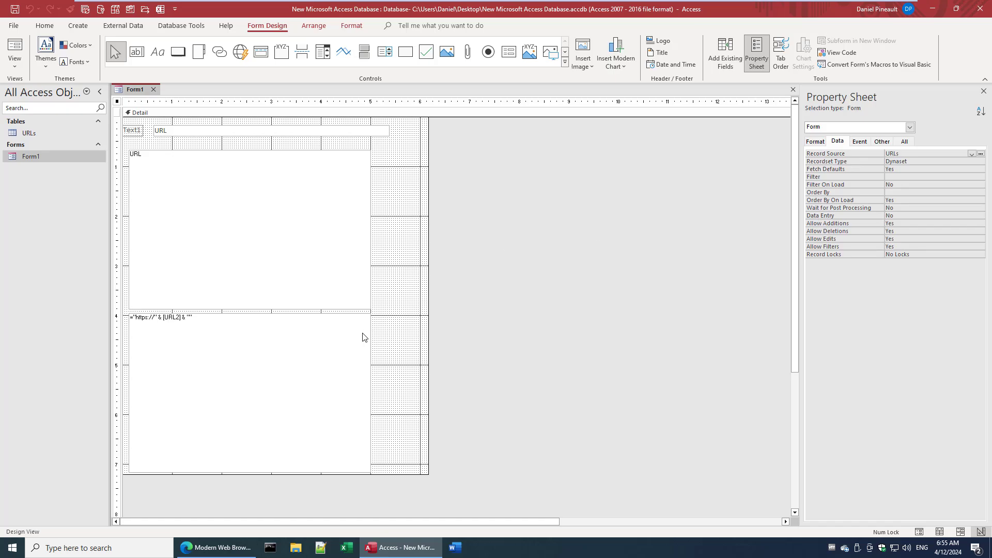
left_click(348, 340)
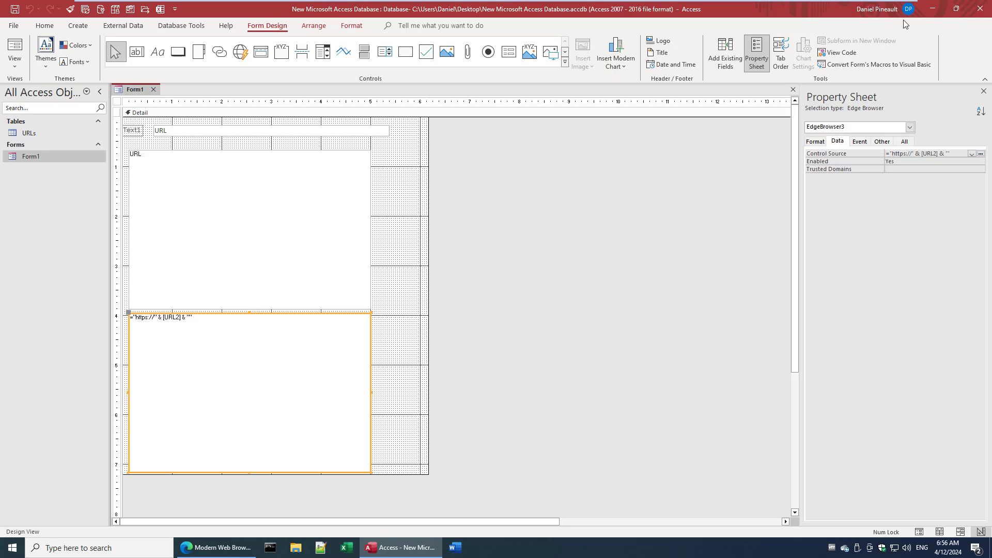
left_click(900, 150)
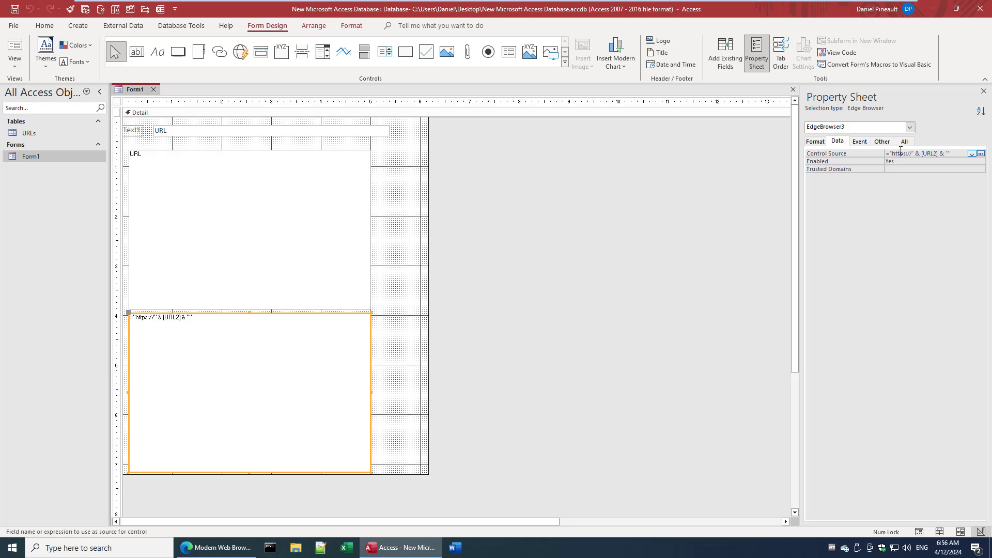
key("shift+F2")
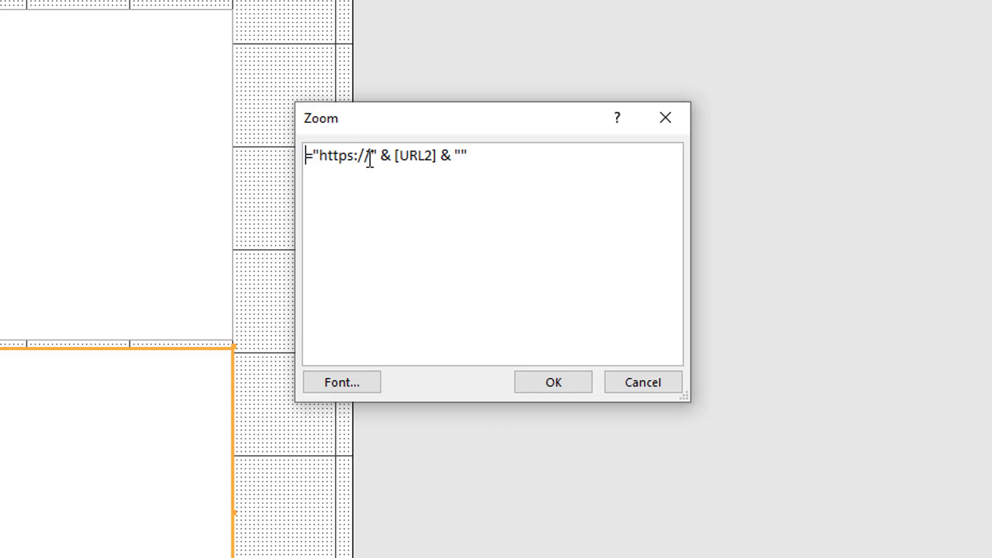
left_click_drag(466, 156, 438, 155)
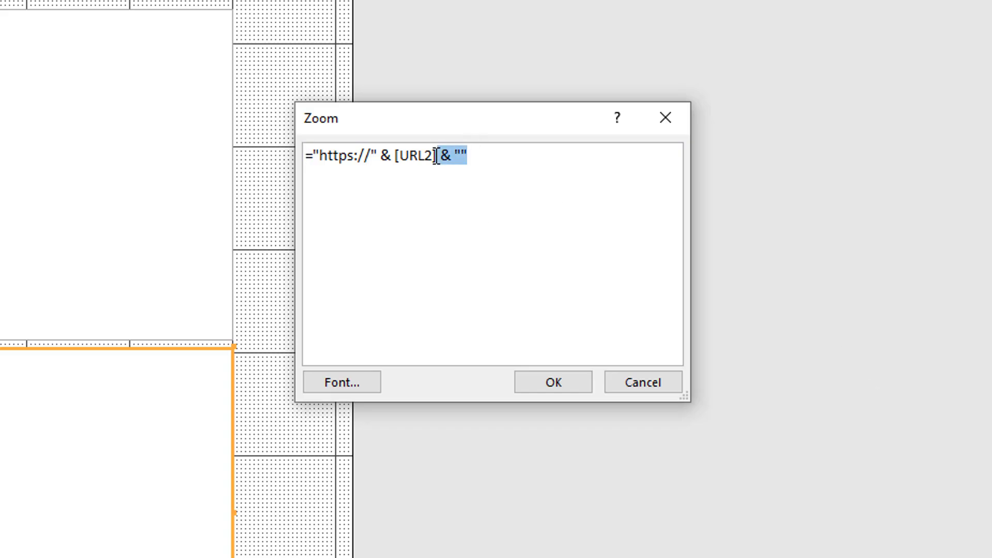